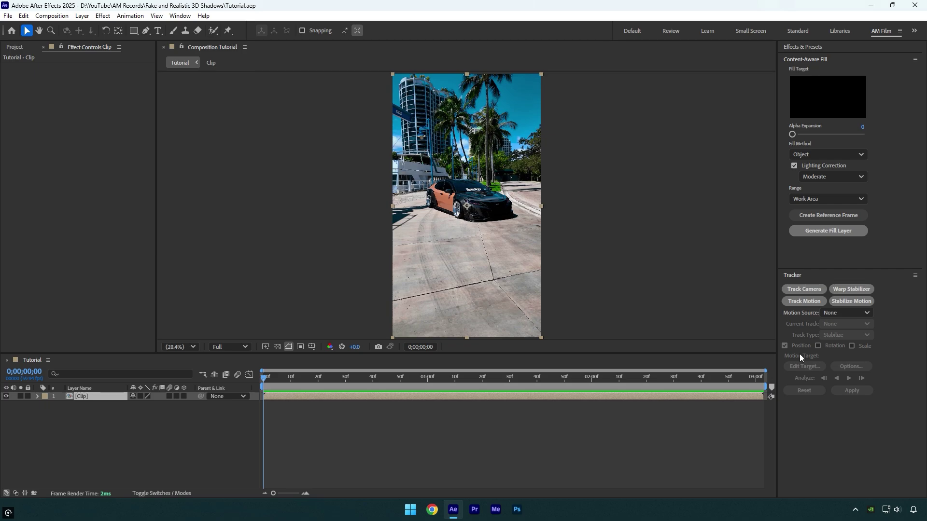
Camera-track the clip and set the chosen pavement points as the ground plane and origin
click(817, 292)
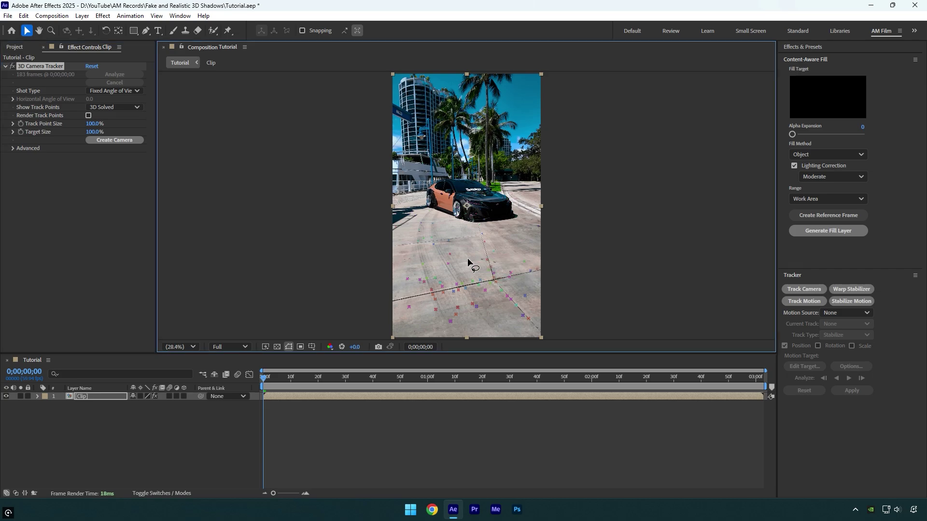
right_click(467, 285)
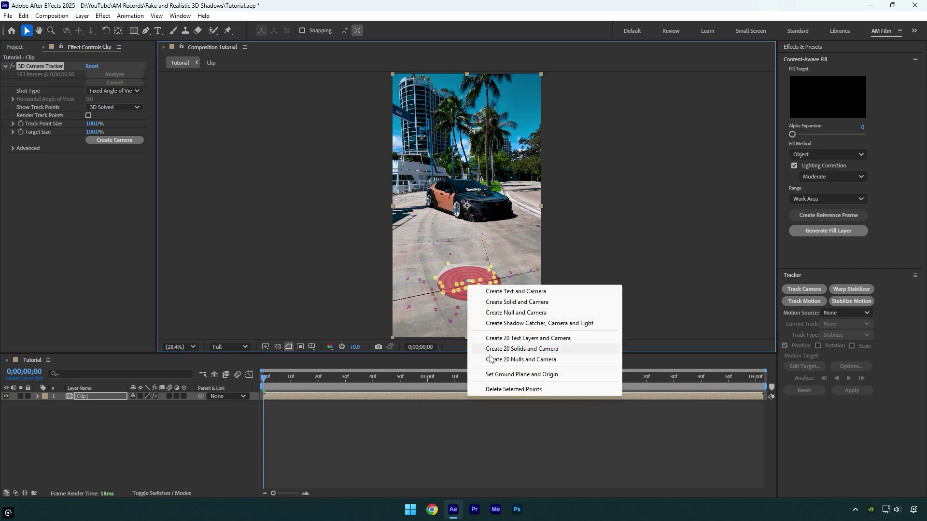
click(493, 375)
right_click(465, 285)
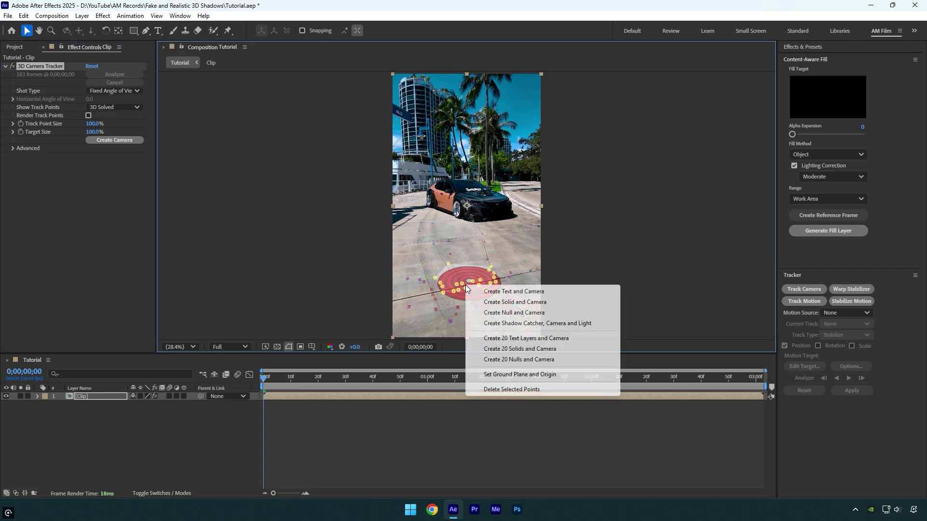
Create 'am film' text with a tracker camera, tilt it upright on the pavement, and shrink its scale
click(487, 291)
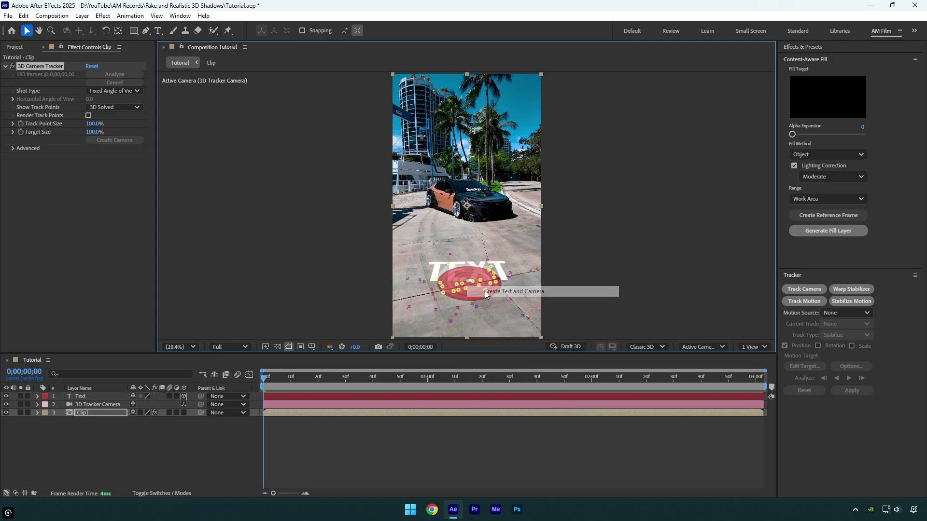
text(am film)
key(Escape)
key(v)
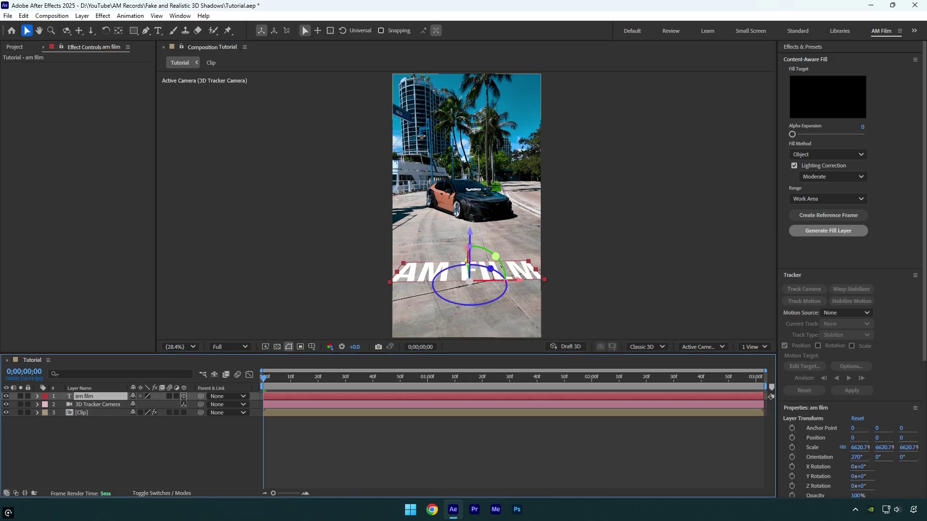
drag(470, 314, 466, 270)
key(s)
drag(143, 404, 390, 398)
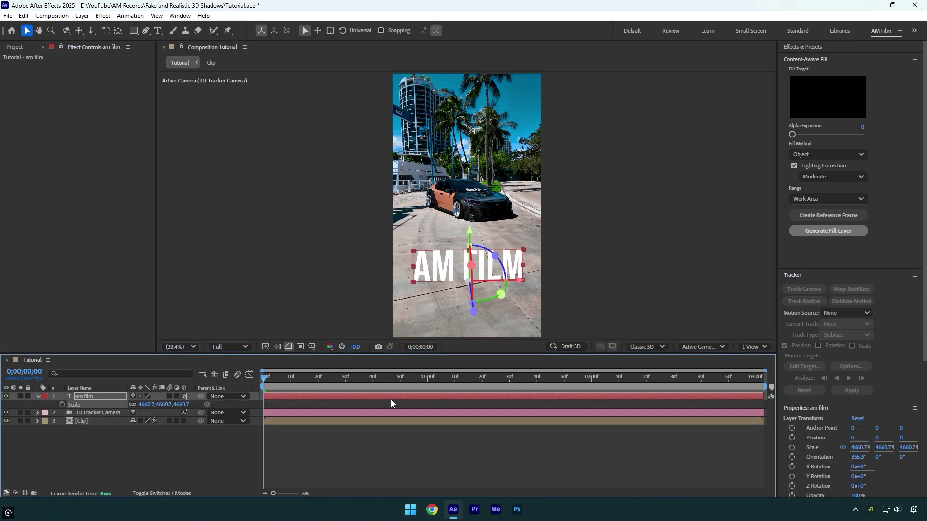
key(s)
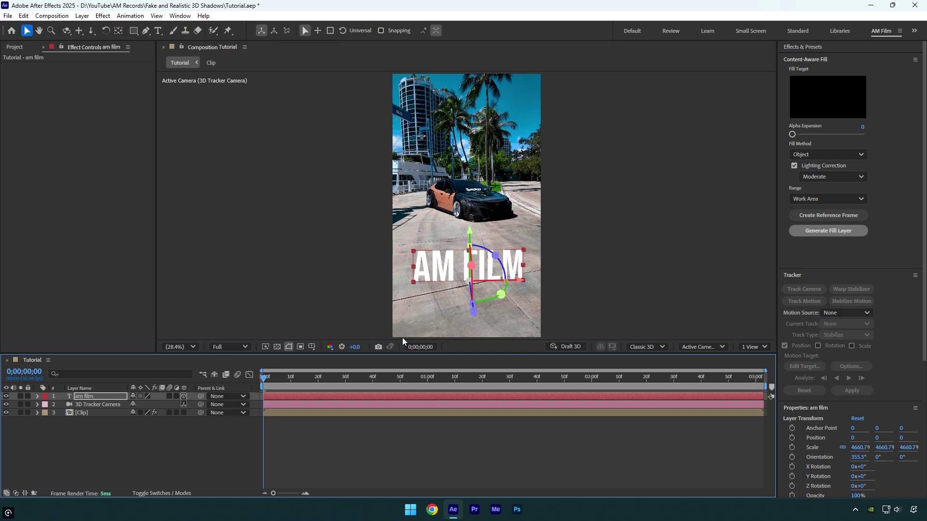
Set the composition renderer to Advanced 3D and confirm it in Composition Settings
click(641, 348)
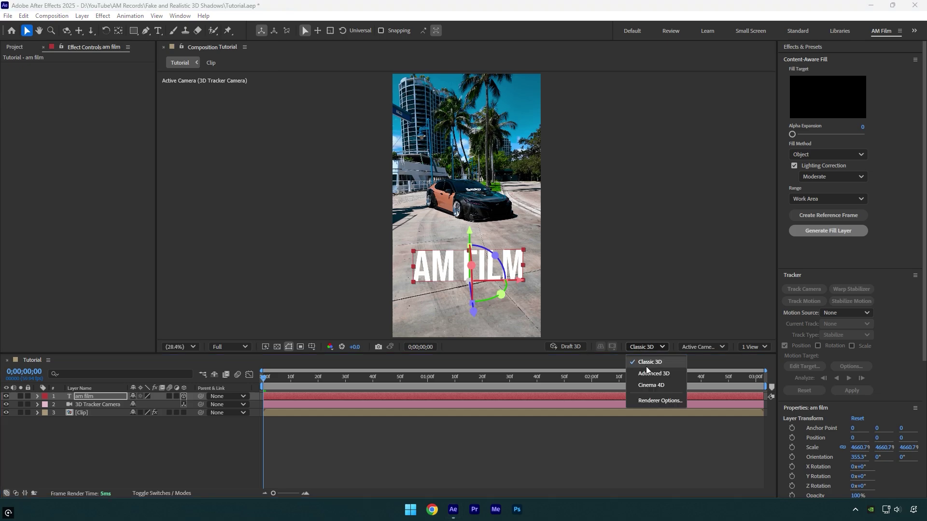
click(673, 373)
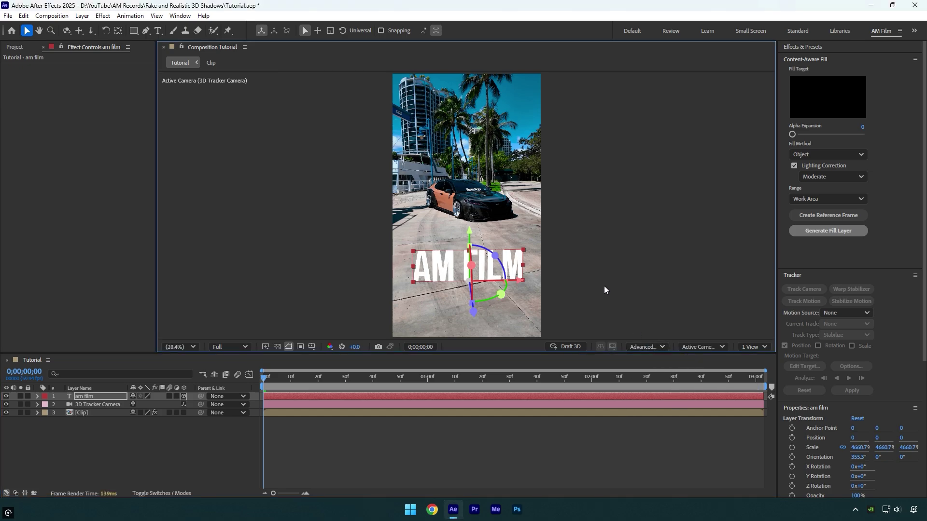
key(ctrl+k)
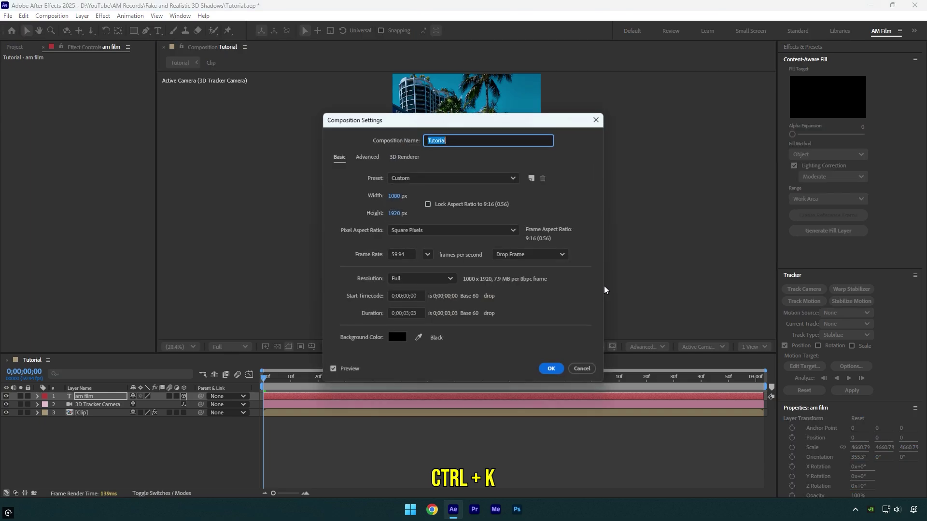
click(405, 159)
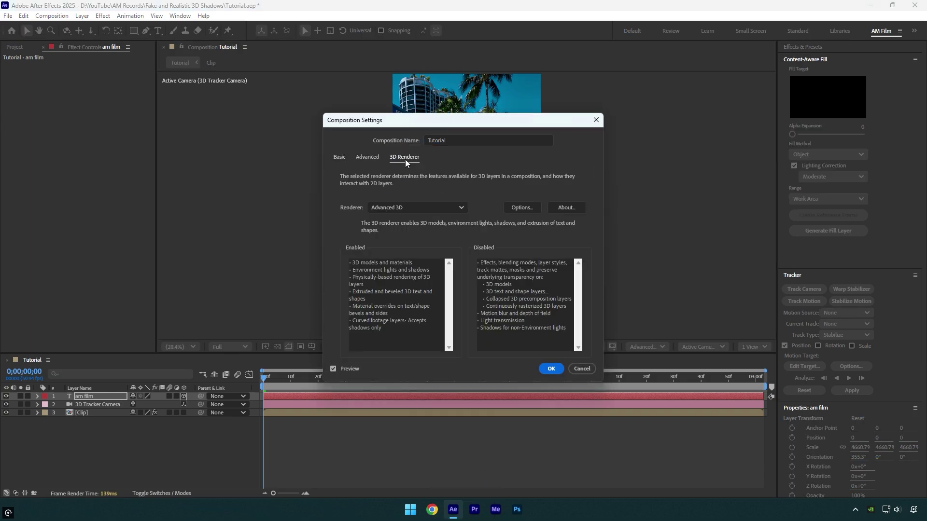
click(404, 207)
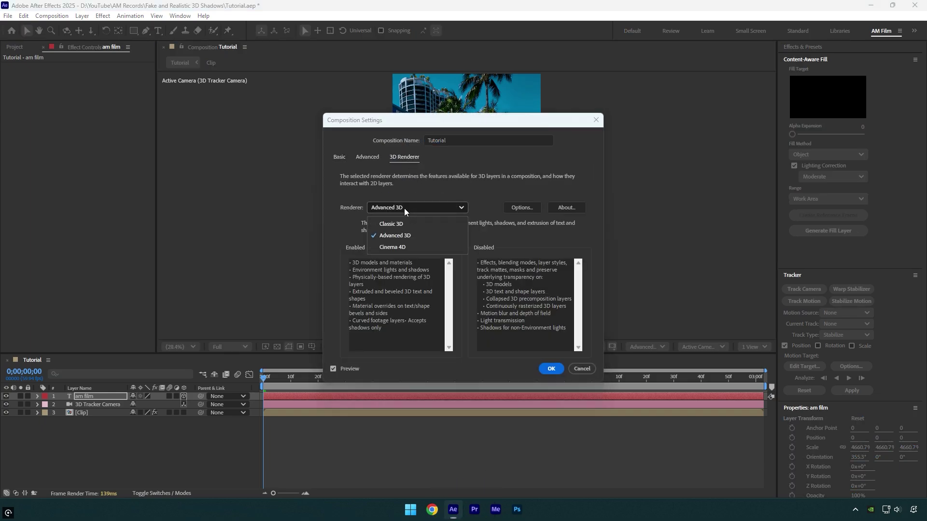
click(397, 236)
click(552, 369)
Add an Environment type light with Casts Shadows enabled
right_click(120, 446)
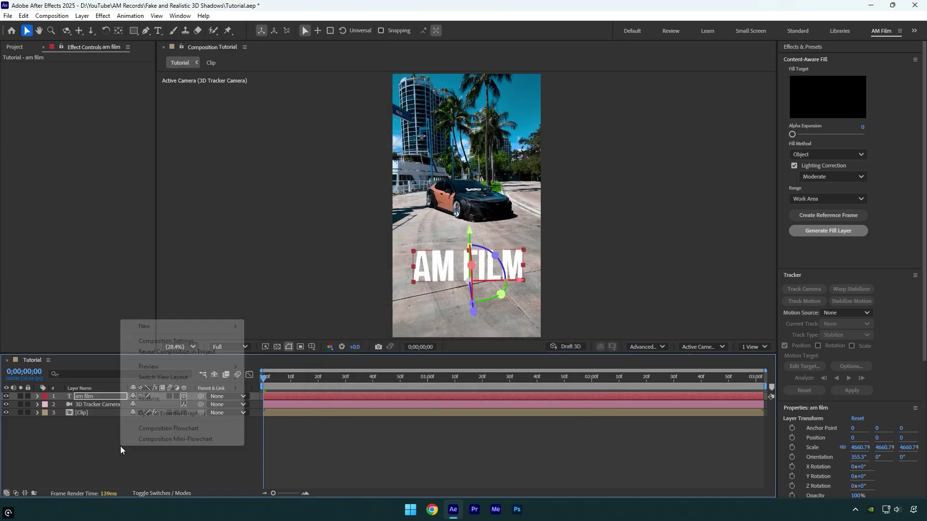
mouse_move(144, 330)
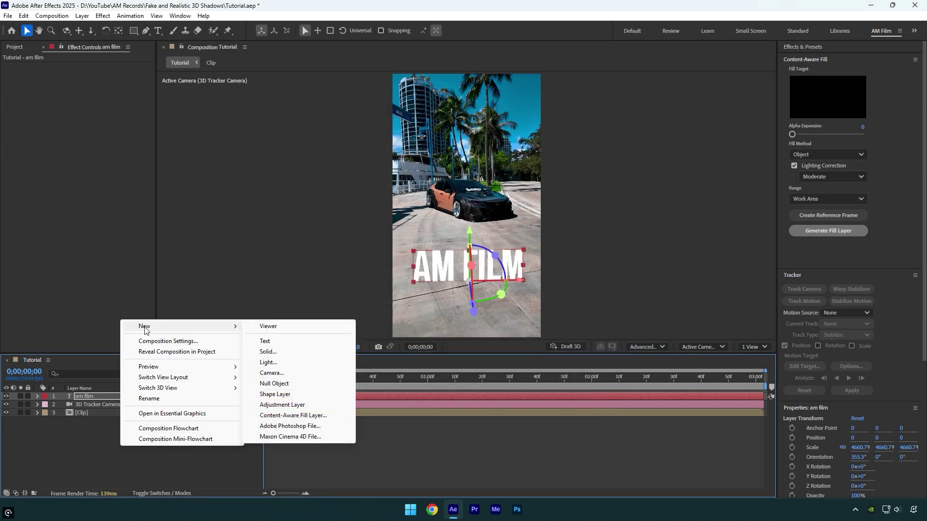
click(269, 362)
click(463, 153)
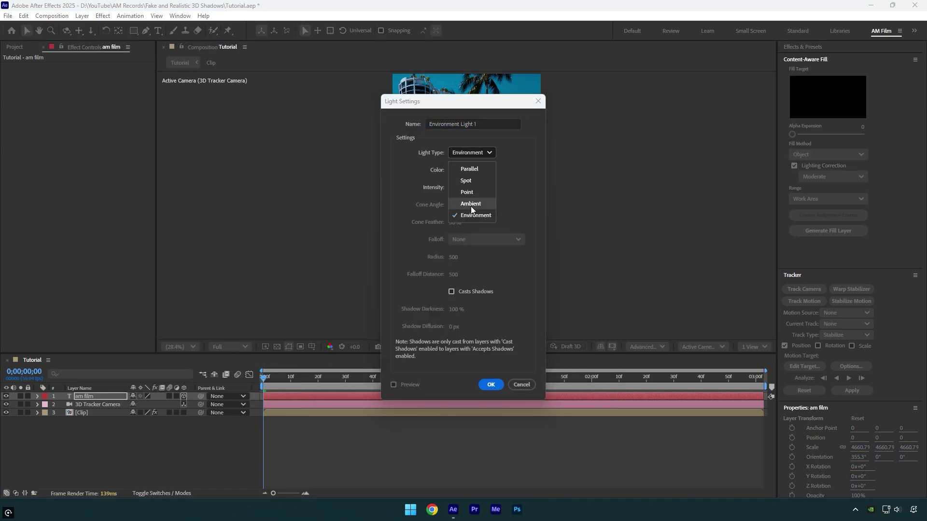
click(471, 215)
click(475, 294)
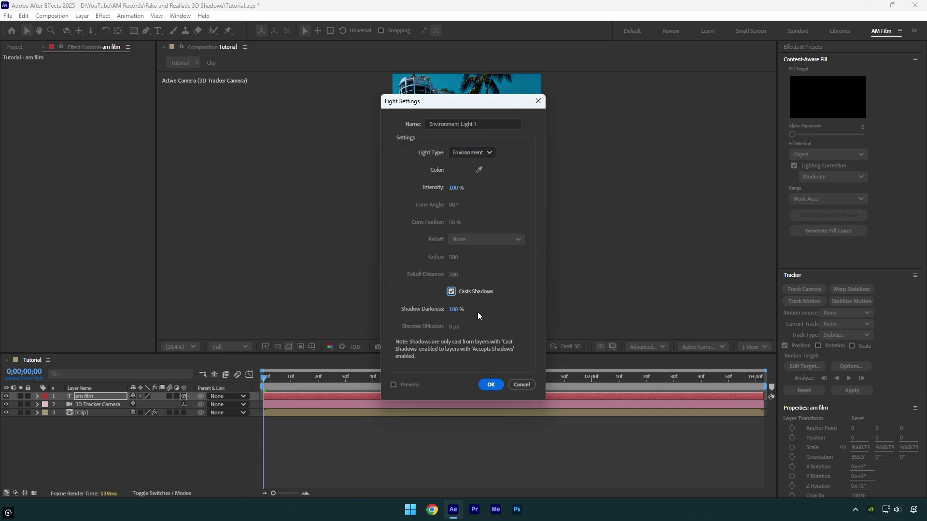
click(491, 385)
right_click(193, 479)
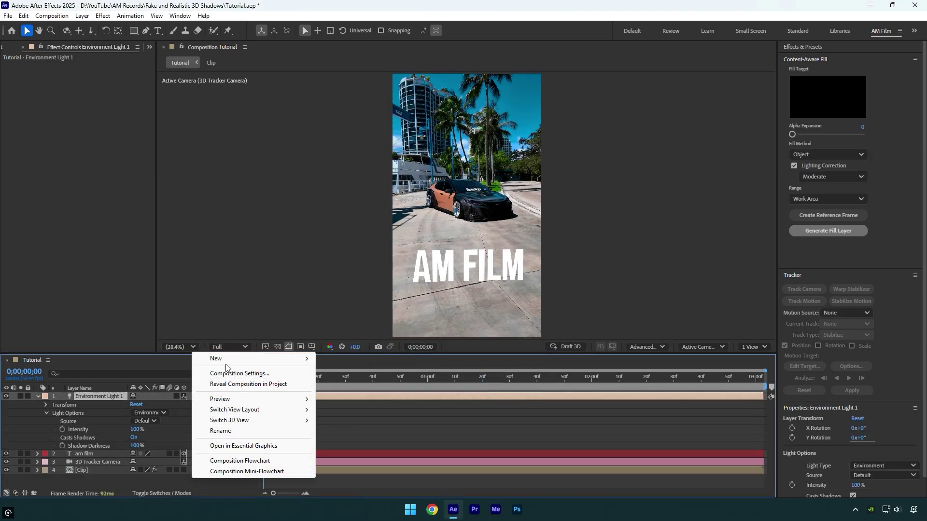
Add a new white solid layer named 'Shadows'
mouse_move(251, 358)
click(338, 384)
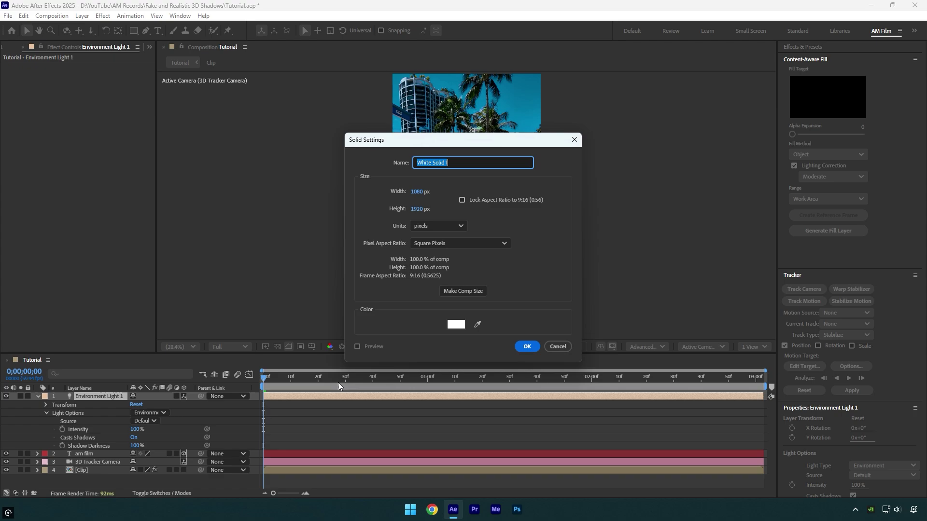
text(Shadows)
click(526, 350)
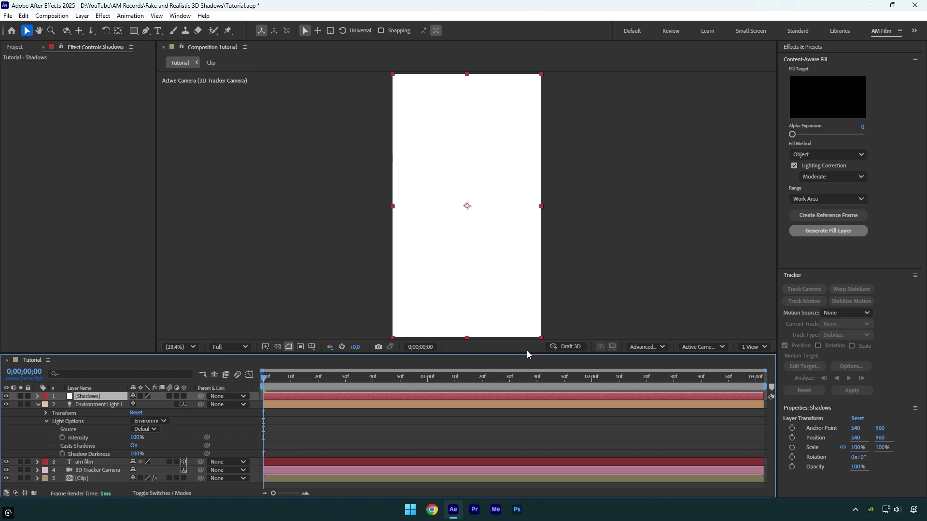
Place the Shadows solid below the text, make it 3D, enlarge it and lay it flat as a floor
drag(100, 397, 88, 466)
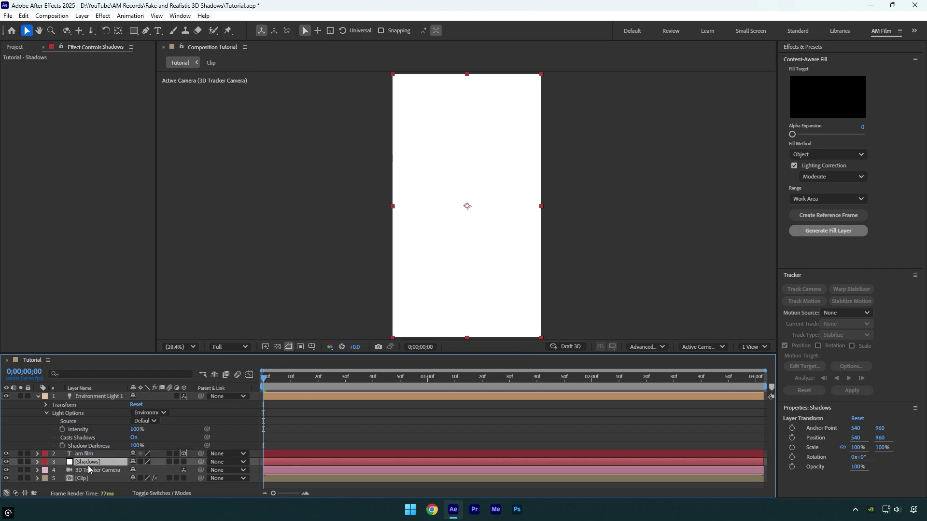
click(183, 462)
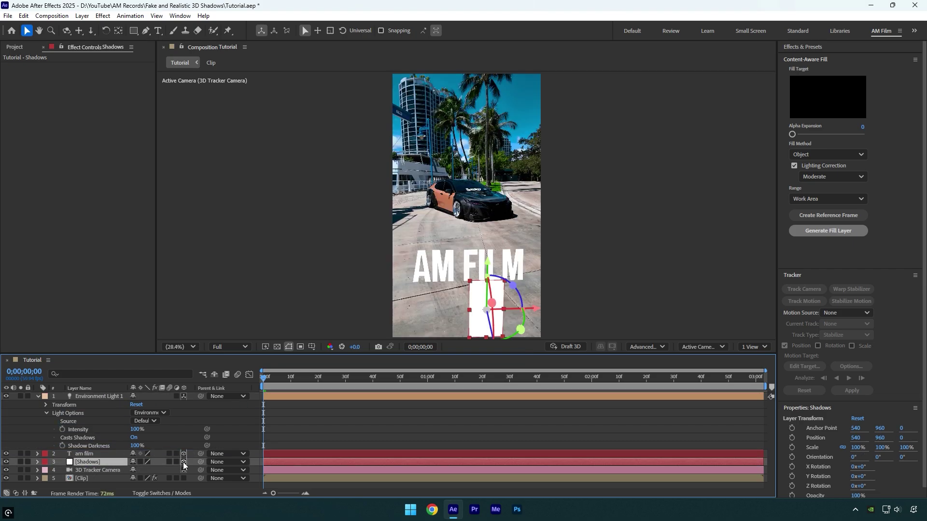
key(s)
drag(153, 470, 439, 343)
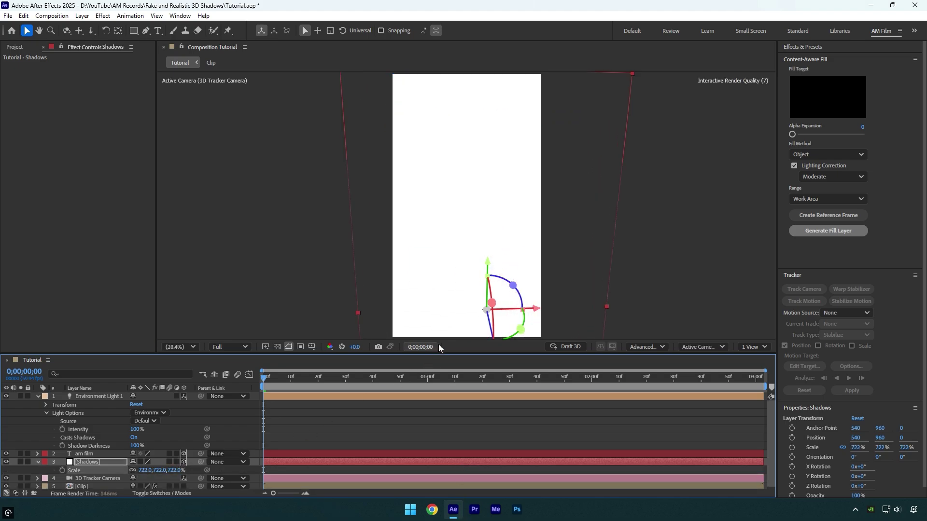
drag(491, 303, 487, 309)
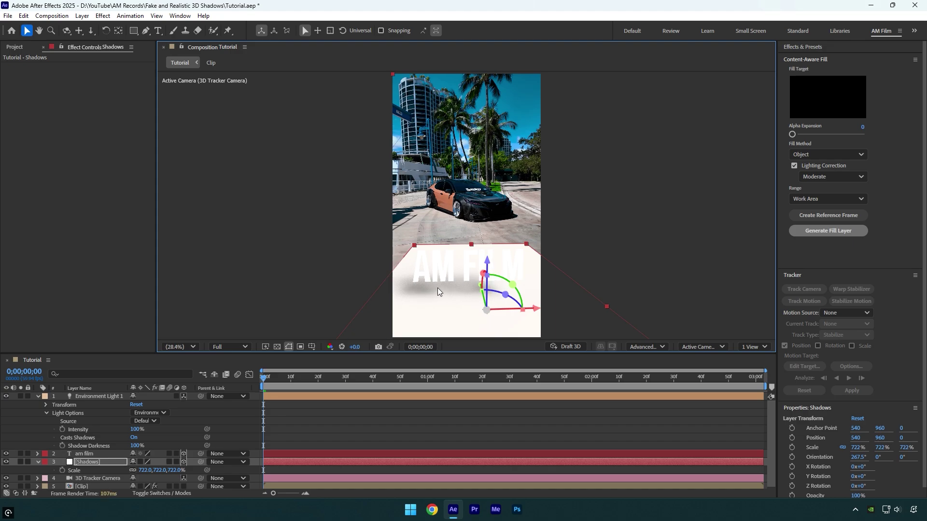
drag(414, 245, 371, 181)
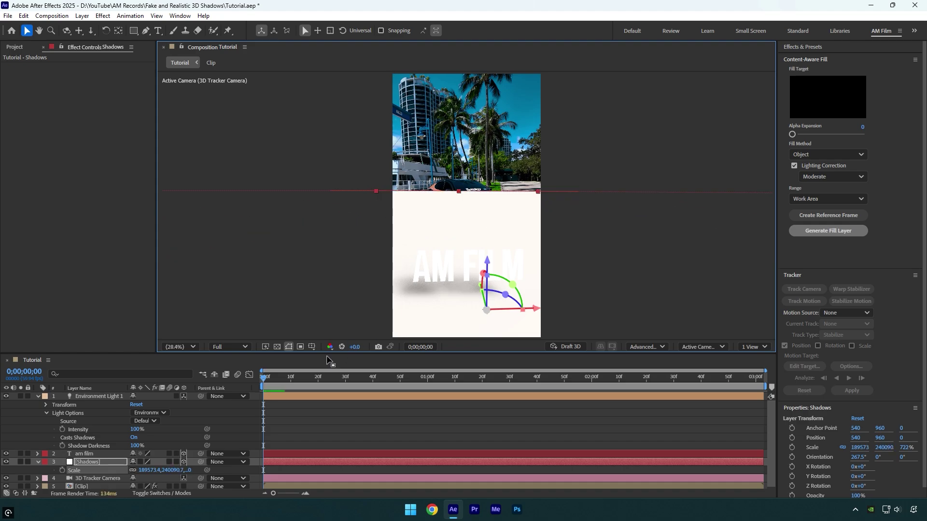
Set the Shadows layer's Material Options Accepts Shadows to Only
click(38, 462)
scroll(97, 463, down, 3)
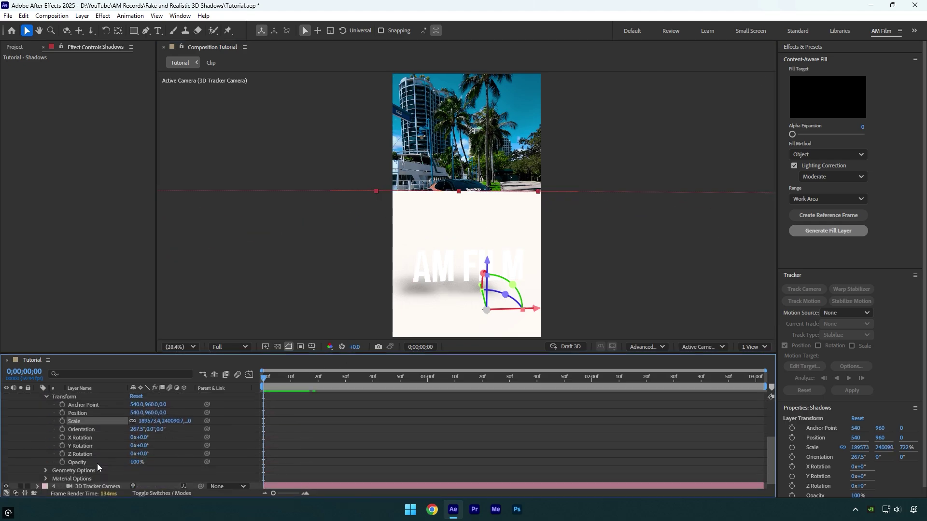
click(46, 468)
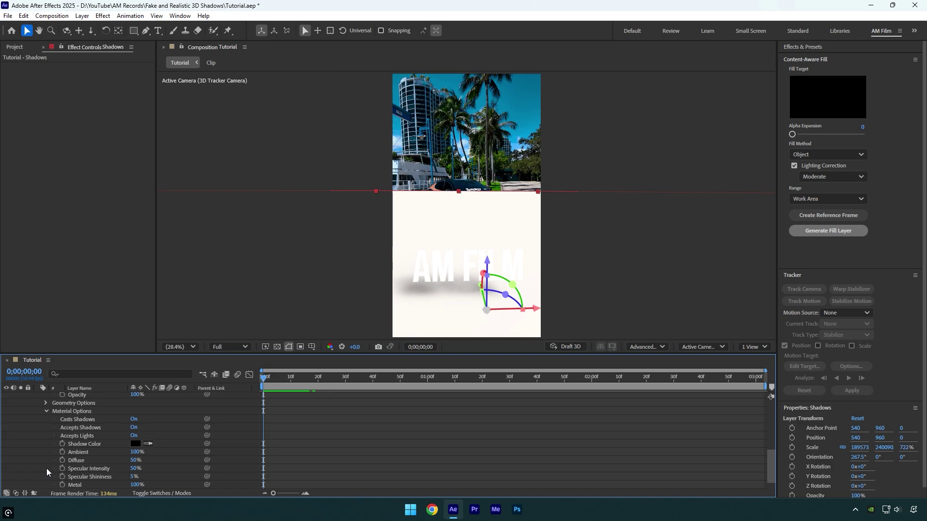
click(134, 428)
mouse_move(272, 381)
mouse_down()
mouse_move(444, 378)
mouse_move(263, 378)
mouse_up()
Raise the AM FILM text on Y to position 0, -339.3, 27.9
scroll(92, 449, up, 5)
click(92, 454)
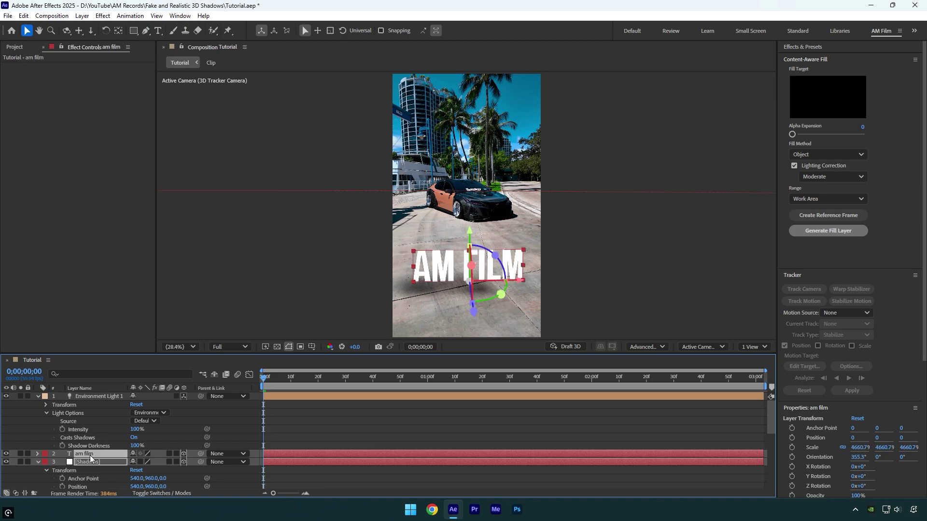
drag(471, 231, 474, 222)
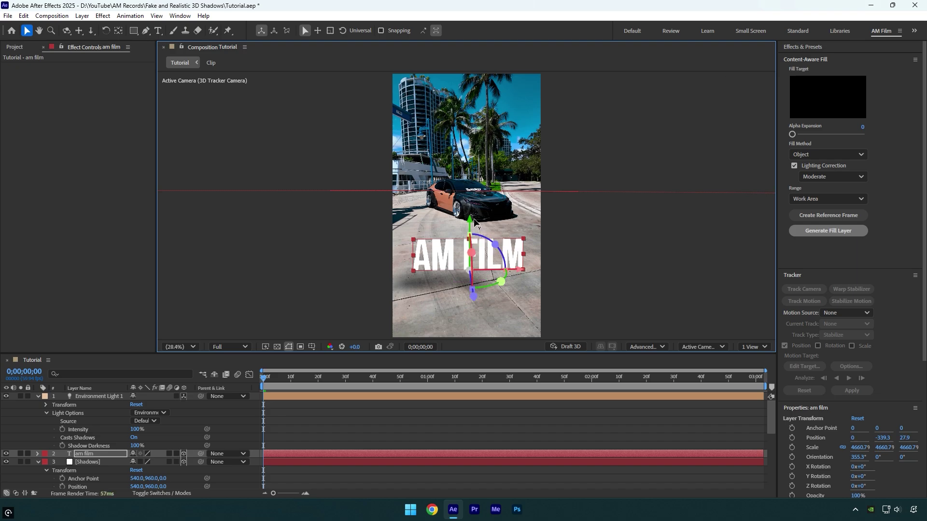
click(653, 348)
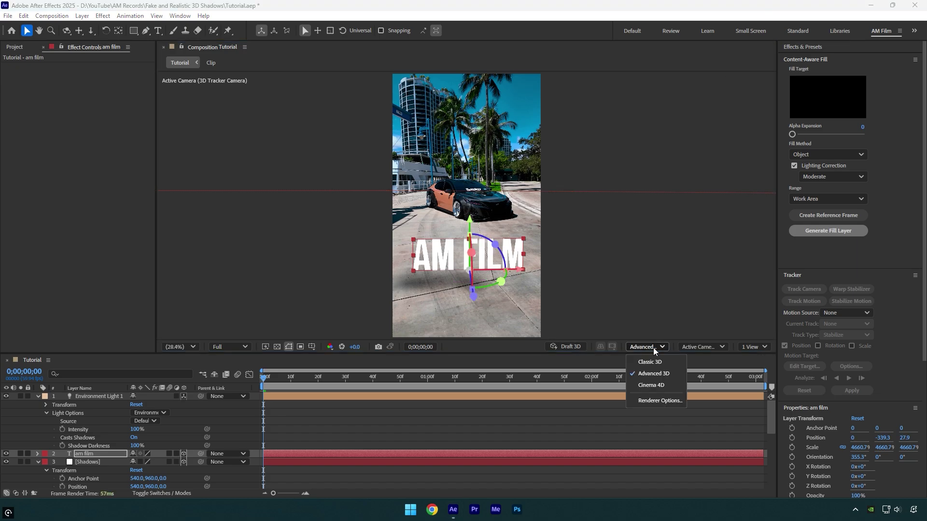
Fit the Advanced 3D shadow casting box to the scene (size 30000) at Full (16 MB) resolution
click(658, 400)
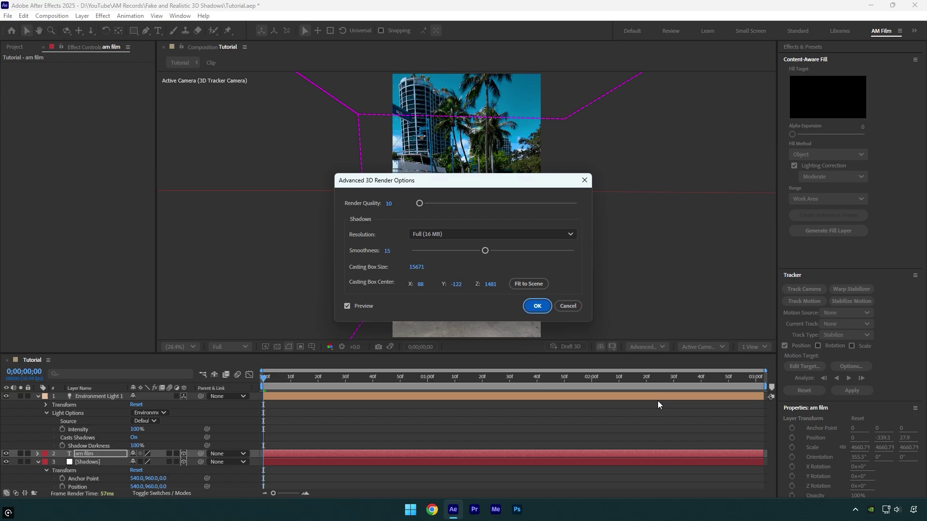
drag(476, 181, 260, 158)
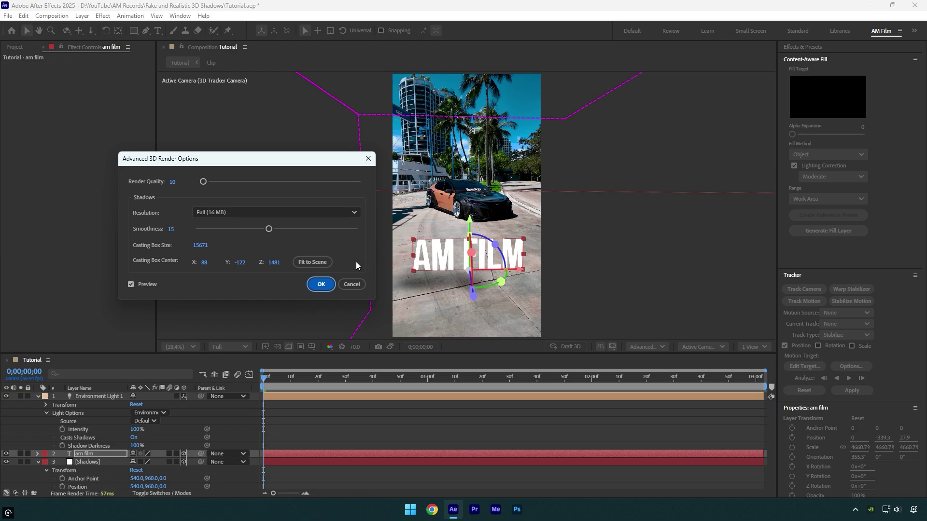
click(313, 263)
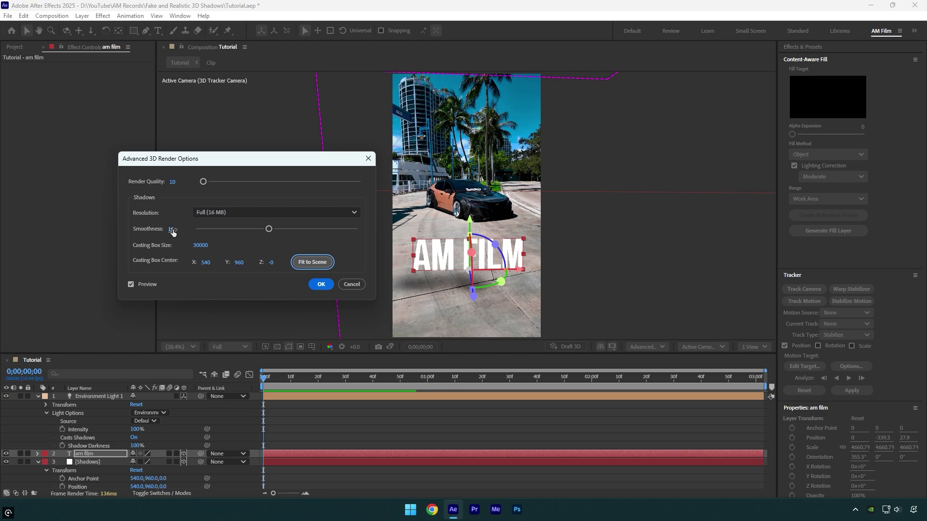
click(216, 213)
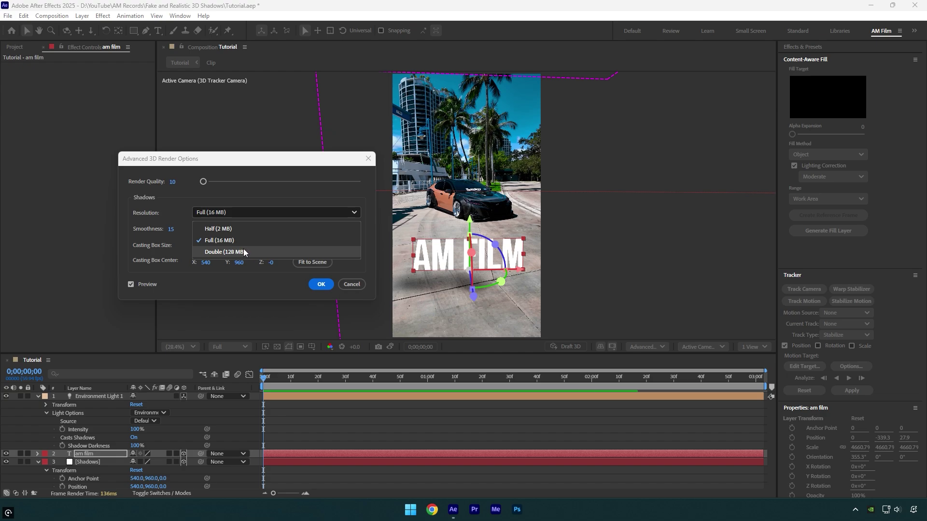
click(237, 241)
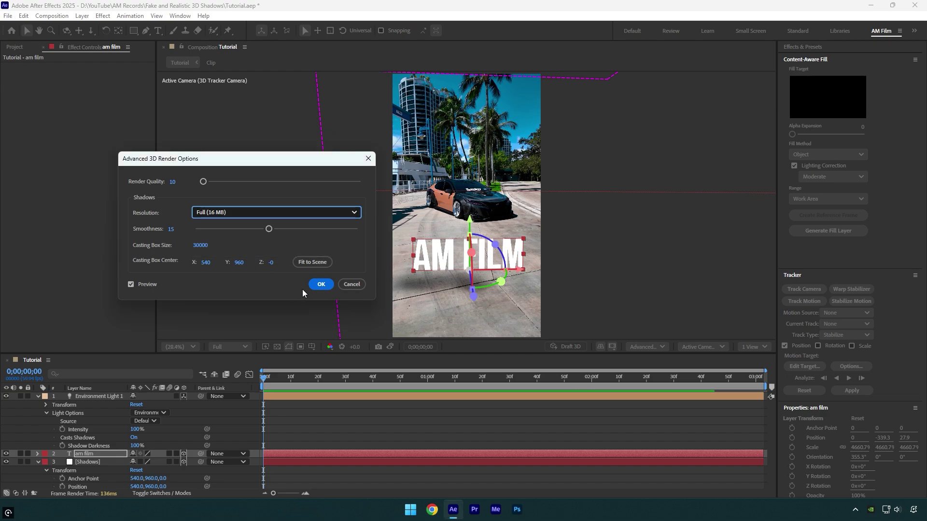
click(321, 284)
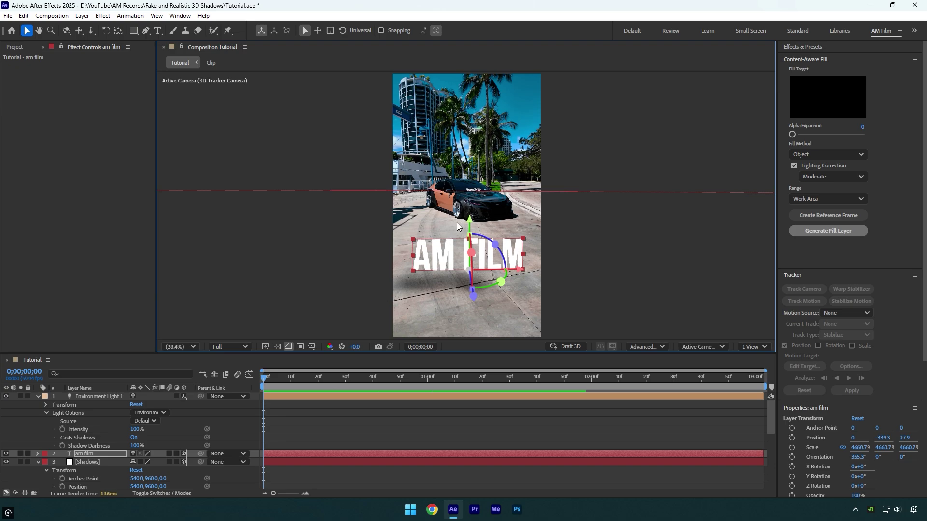
Lower the AM FILM text onto the pavement and rotate Environment Light 1 to 201° on Y
drag(445, 273, 445, 284)
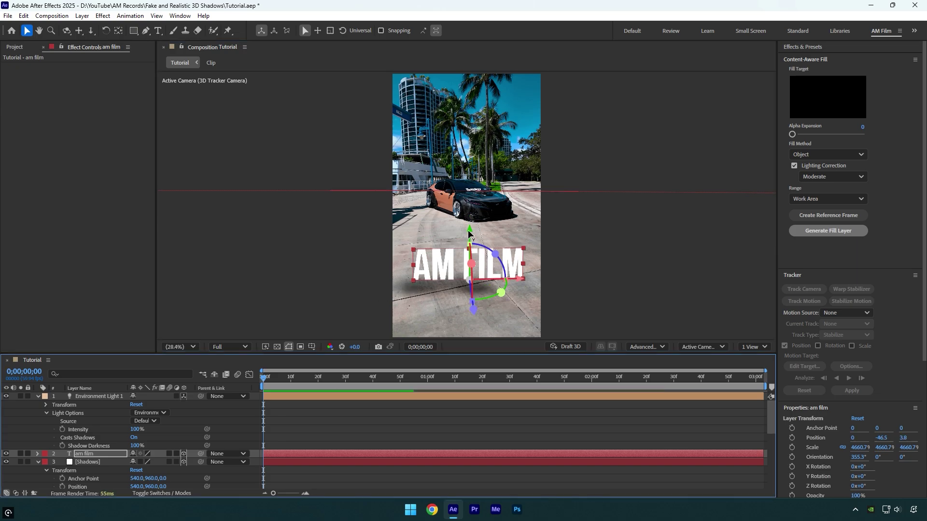
click(45, 405)
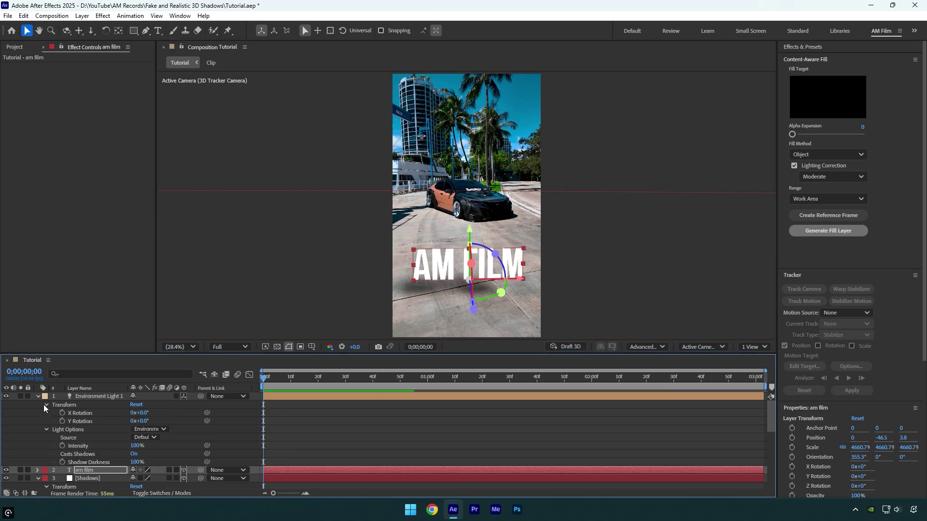
mouse_move(139, 421)
mouse_down()
mouse_move(235, 416)
mouse_move(145, 409)
mouse_up()
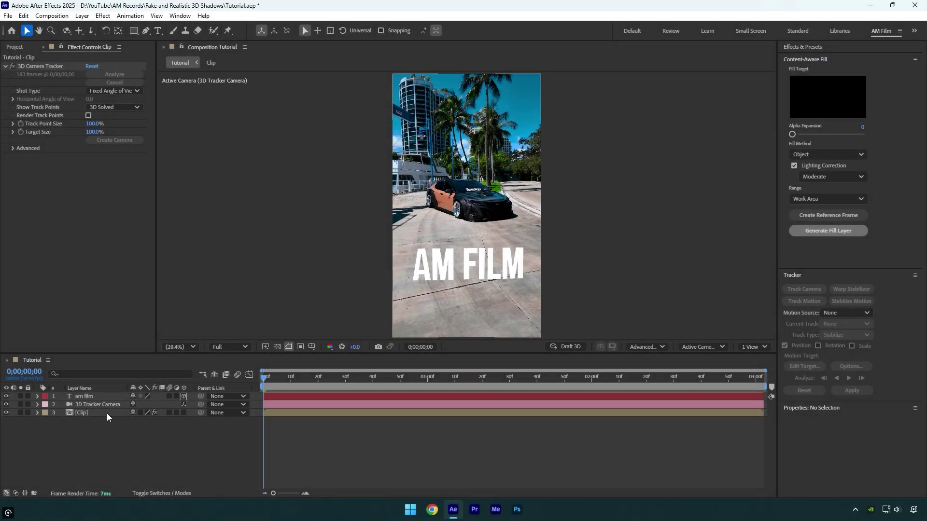
Switch the composition renderer to Classic 3D and preview the tracked text
click(652, 348)
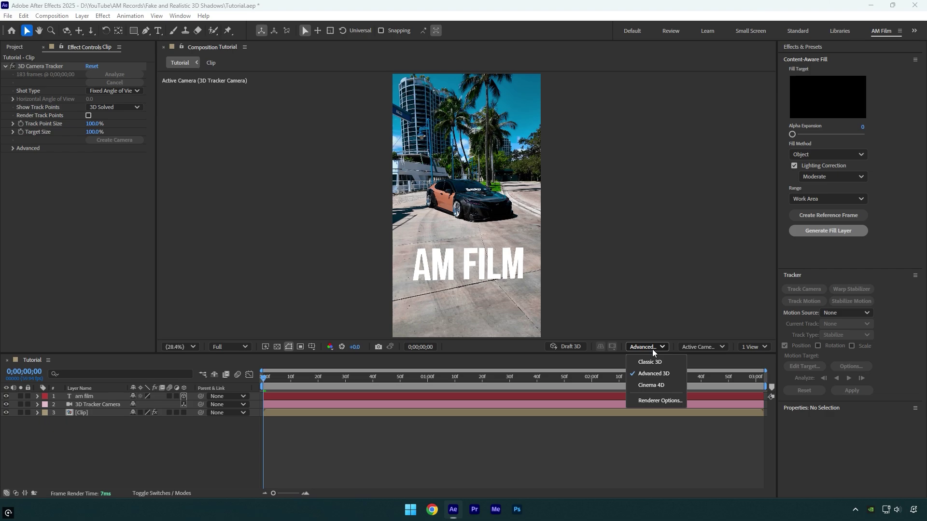
click(649, 363)
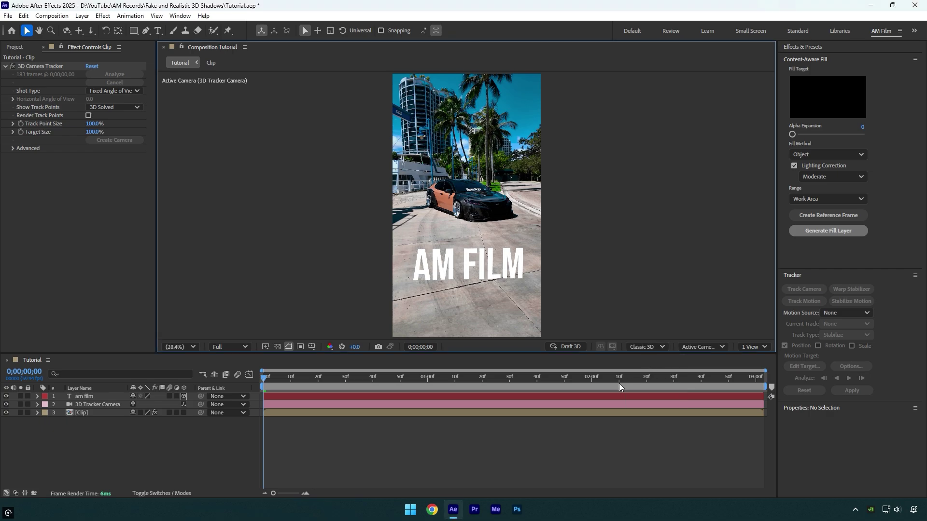
drag(284, 379, 264, 379)
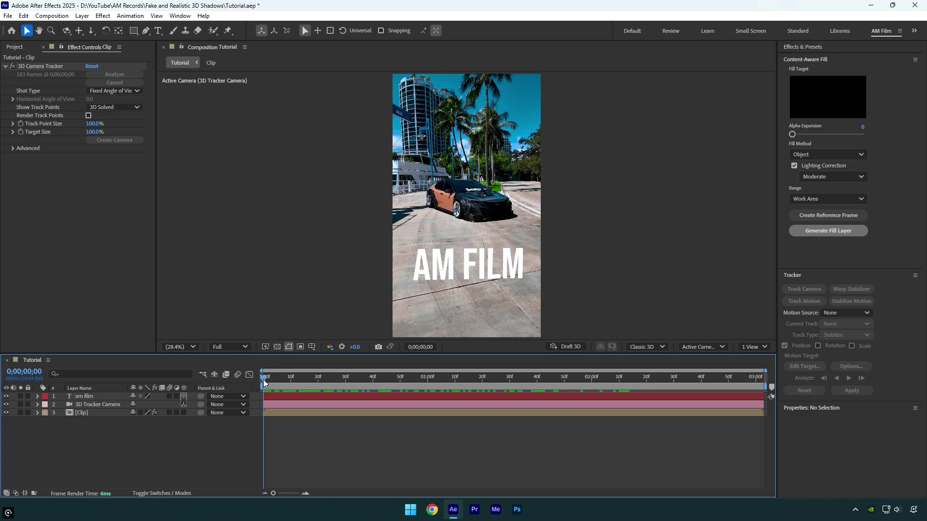
Duplicate the am film text, rename a copy 'shadow', and tip it flat onto the ground
click(99, 397)
key(ctrl+d)
right_click(91, 406)
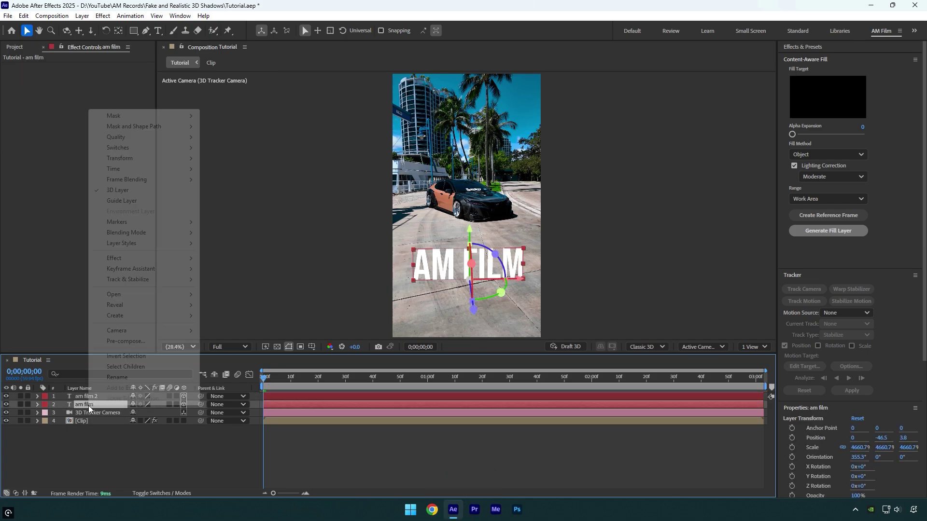
click(135, 377)
text(shadow)
key(Return)
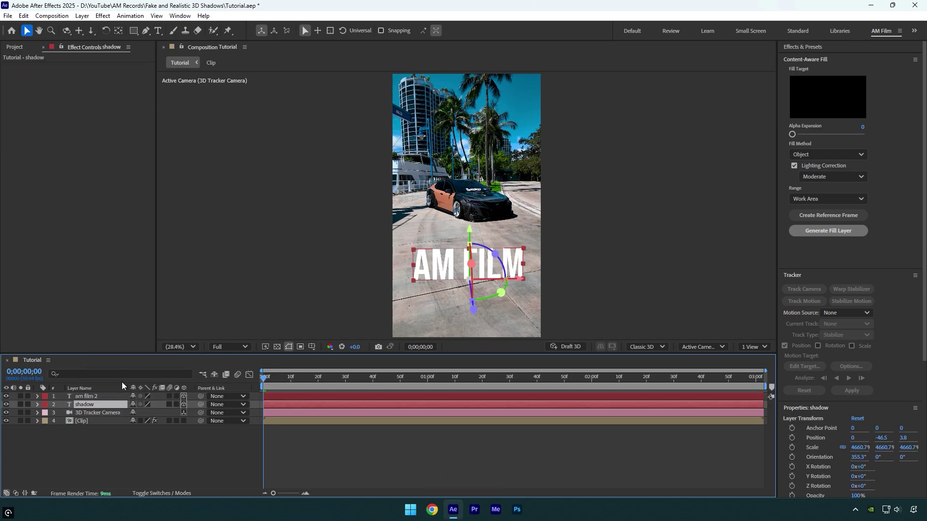
drag(471, 264, 479, 239)
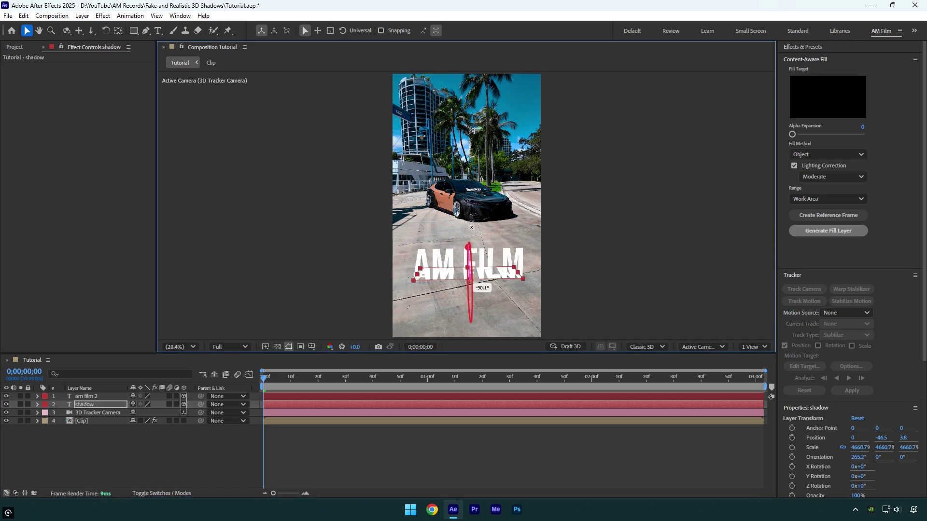
Give the shadow layer a black Fill at 38% opacity and add Gaussian Blur
key(ctrl+space)
text(fill)
key(Return)
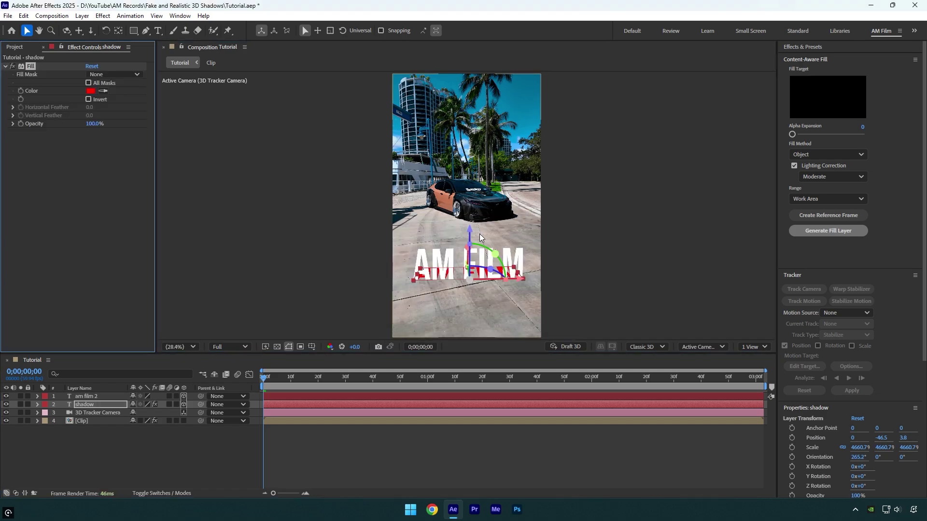
click(90, 91)
drag(396, 253, 379, 341)
click(562, 196)
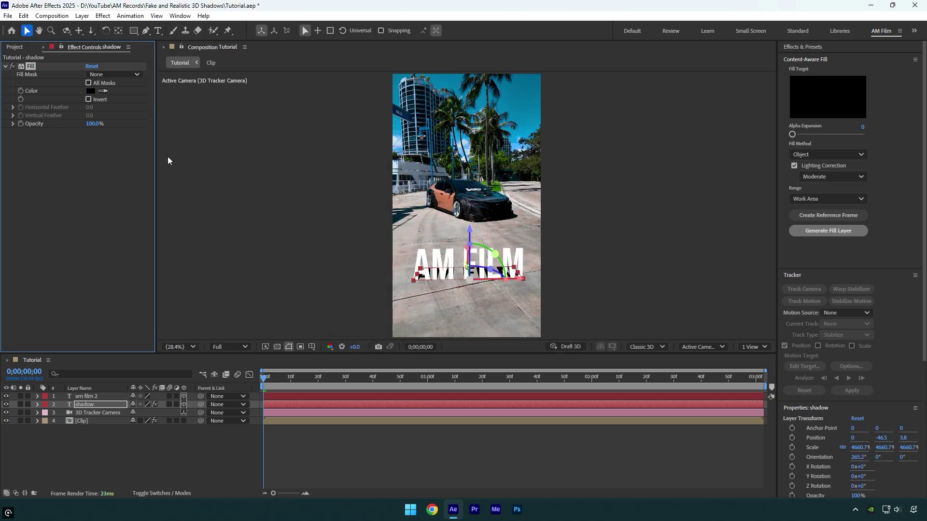
drag(97, 123, 64, 123)
key(ctrl+space)
text(gaus)
key(Return)
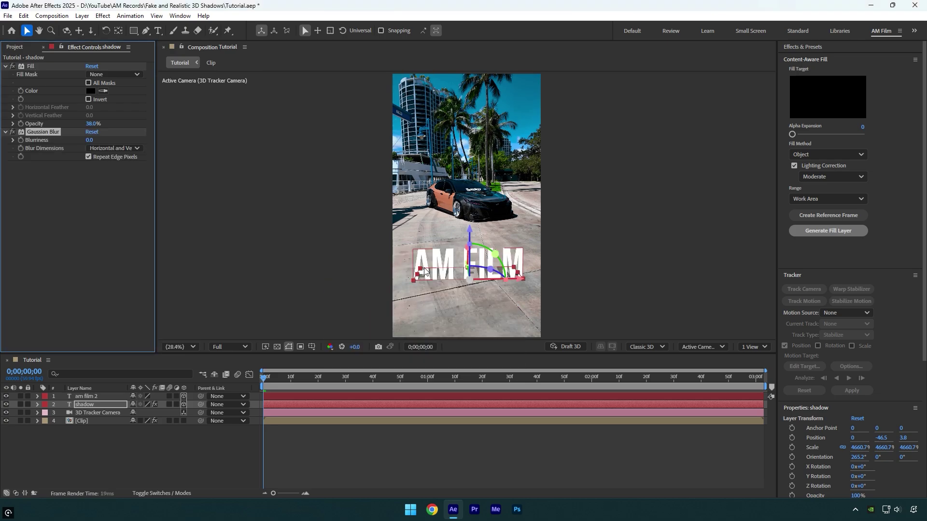